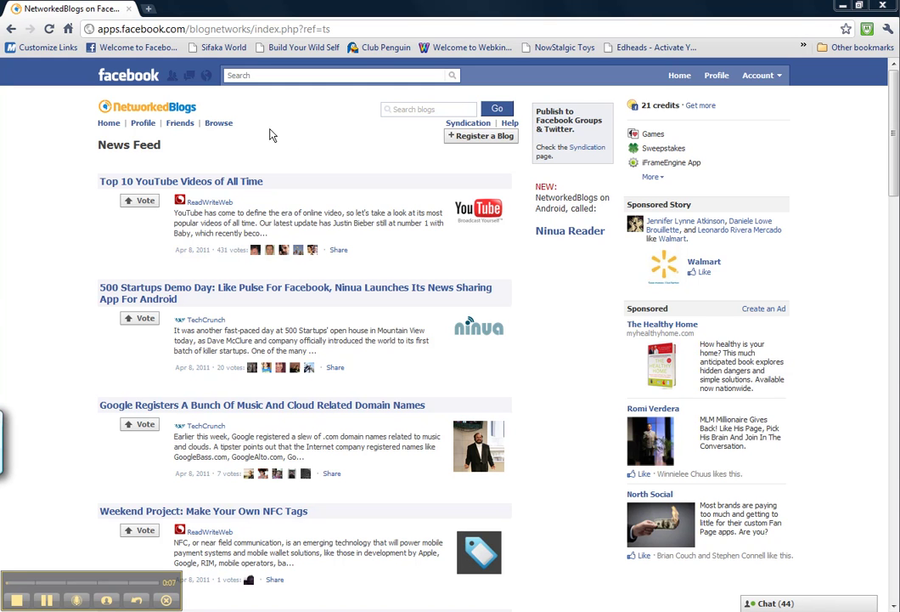
# Open 'Register a Blog' from the NetworkedBlogs News Feed
pyautogui.click(252, 74)
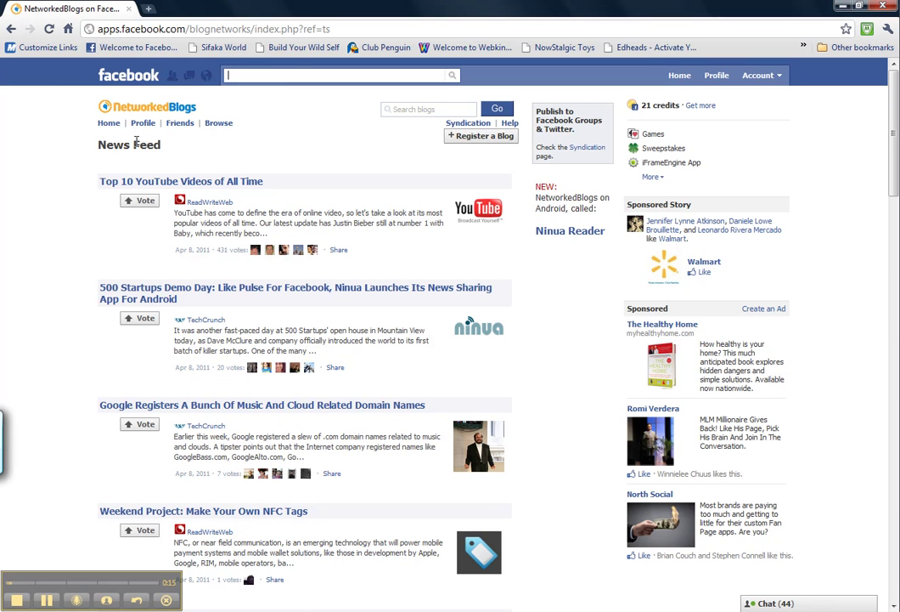
pyautogui.click(482, 138)
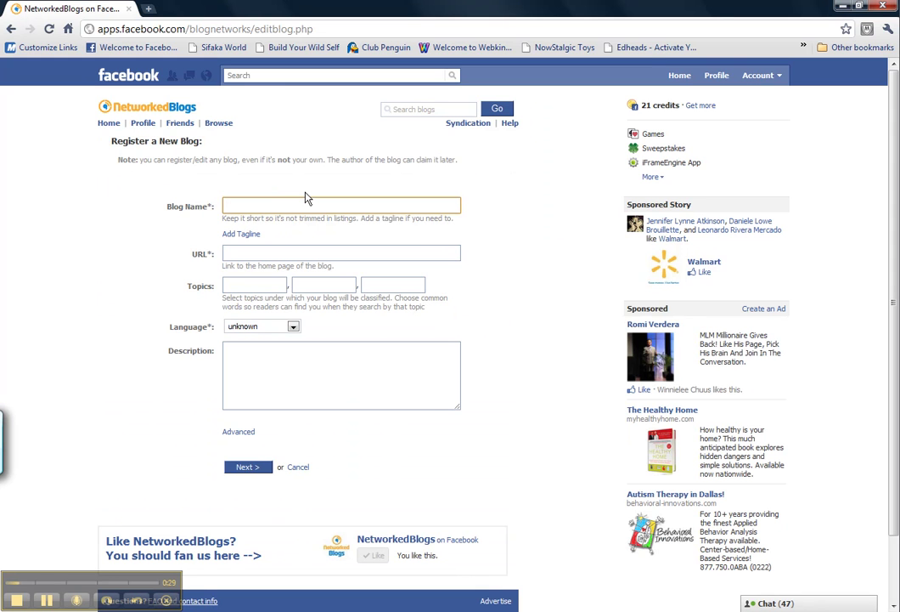
pyautogui.write('Michelle')
pyautogui.write(' Alph aP')
pyautogui.press('BackSpace')
pyautogui.press('BackSpace')
pyautogui.press('BackSpace')
pyautogui.write('a Pesc')
pyautogui.write('osolido')
pyautogui.press('Tab')
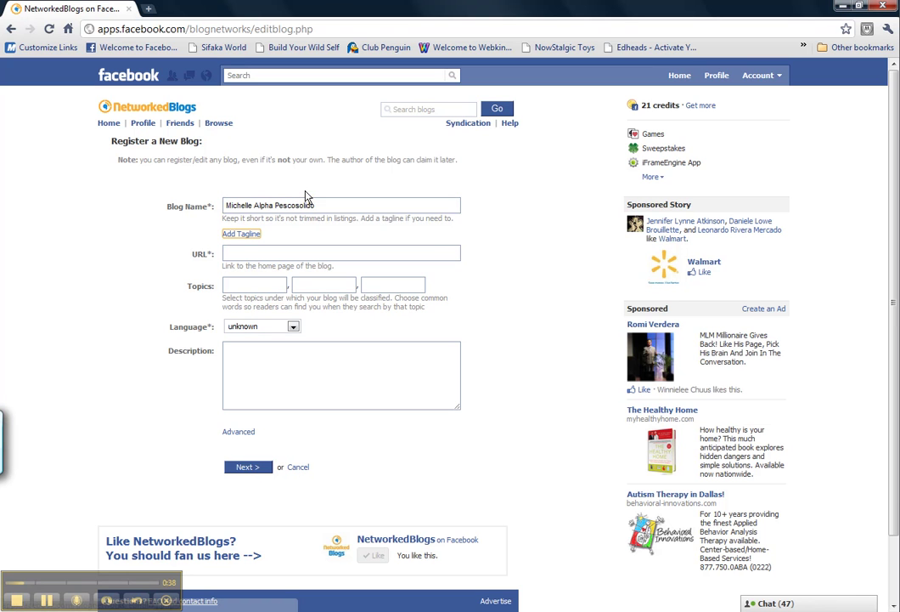
pyautogui.press('Tab')
pyautogui.write('http://w')
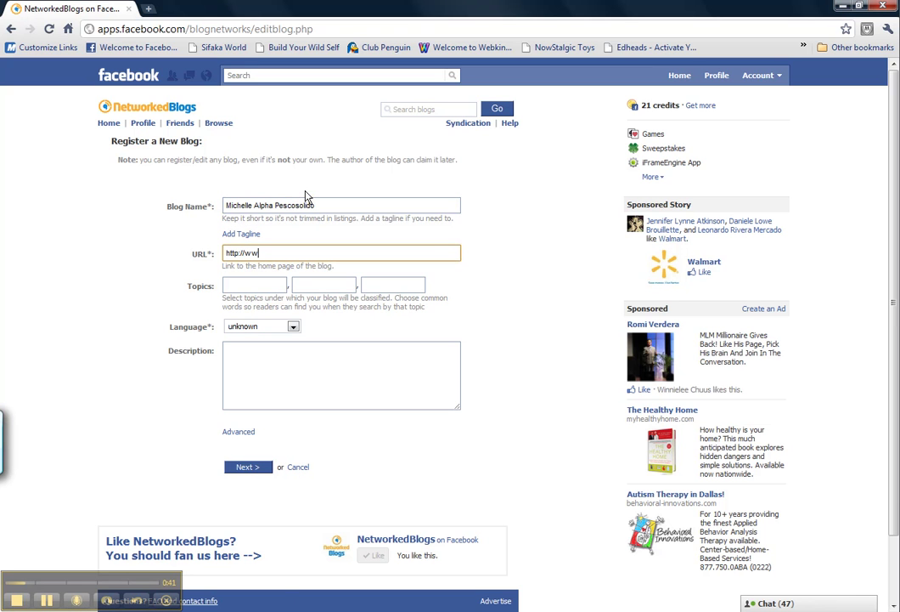
pyautogui.write('ww.onlinew')
pyautogui.write('ealthp')
pyautogui.write('artner.com')
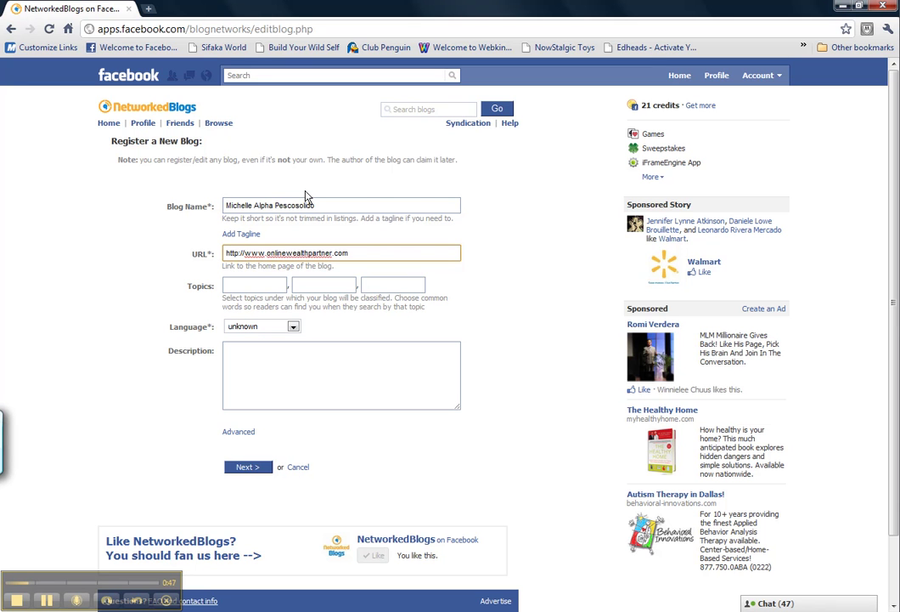
# Add topics 'network marketing' and 'social media', set language to English, and submit
pyautogui.click(254, 285)
pyautogui.write('netwo')
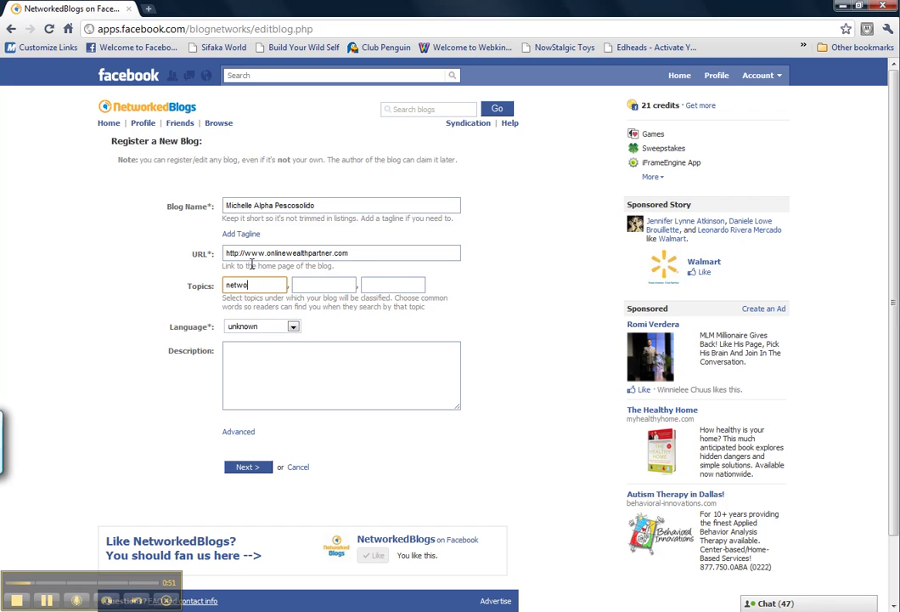
pyautogui.write('rk marketing')
pyautogui.press('Tab')
pyautogui.write('socia')
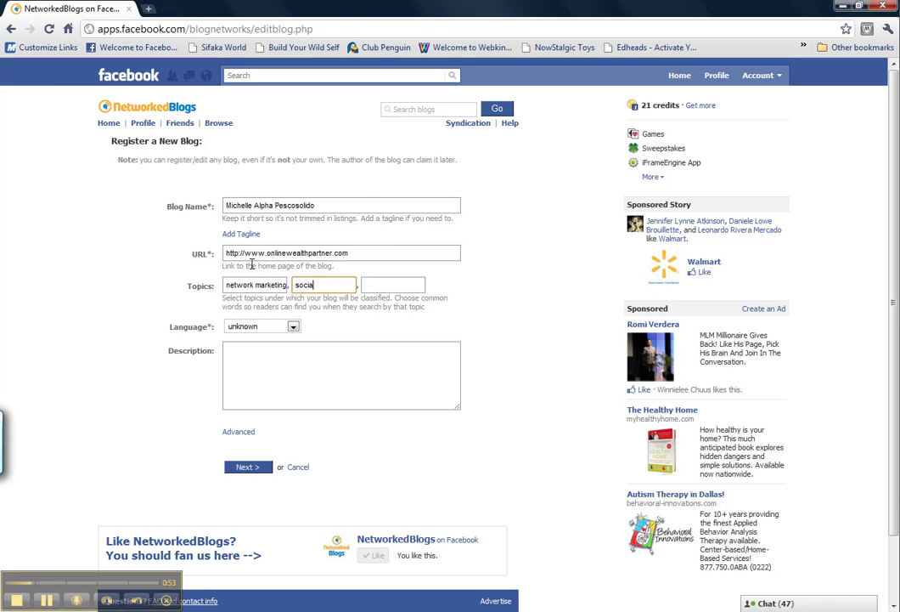
pyautogui.write('l media')
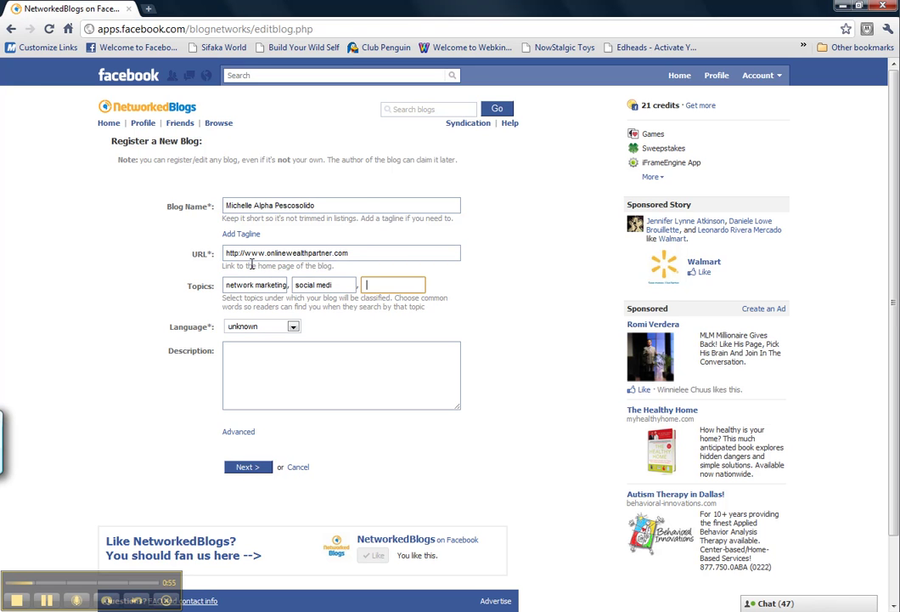
pyautogui.press('Tab')
pyautogui.hotkey('shift', 'Tab')
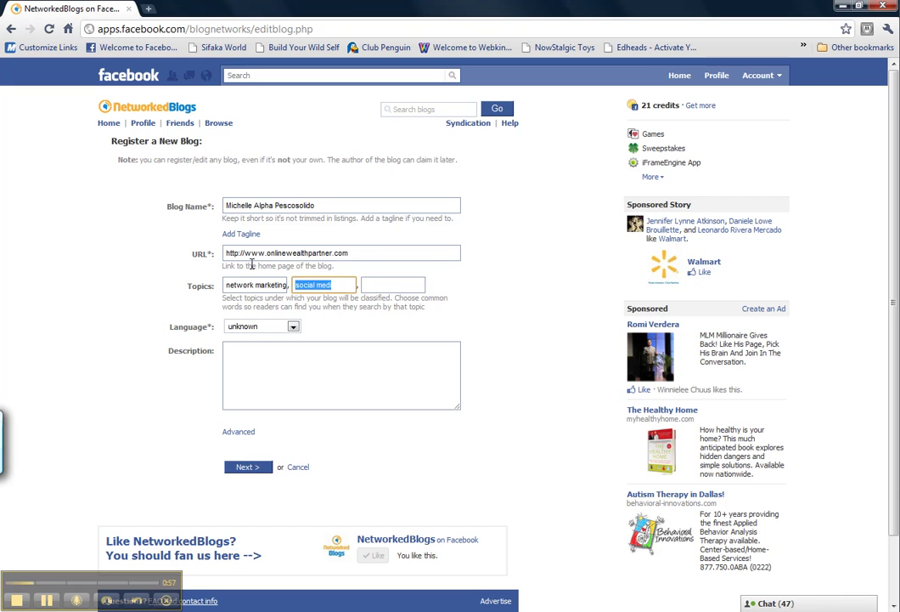
pyautogui.write('s')
pyautogui.write('ocial media')
pyautogui.click(259, 326)
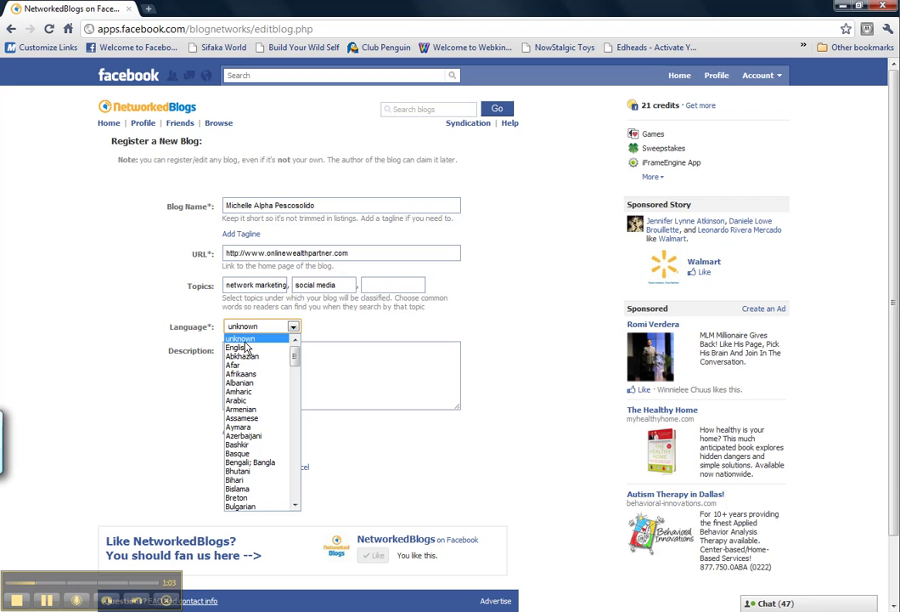
pyautogui.click(240, 346)
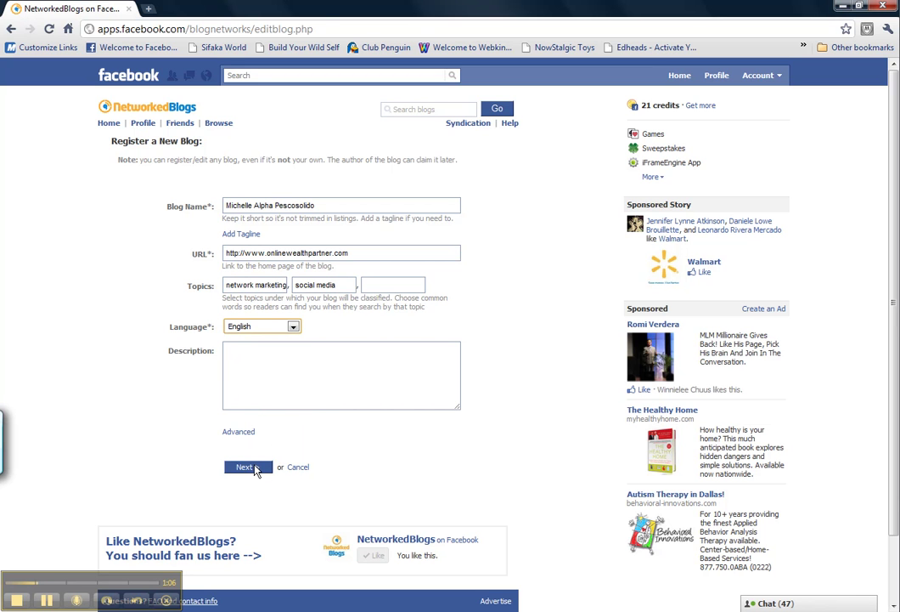
pyautogui.click(255, 468)
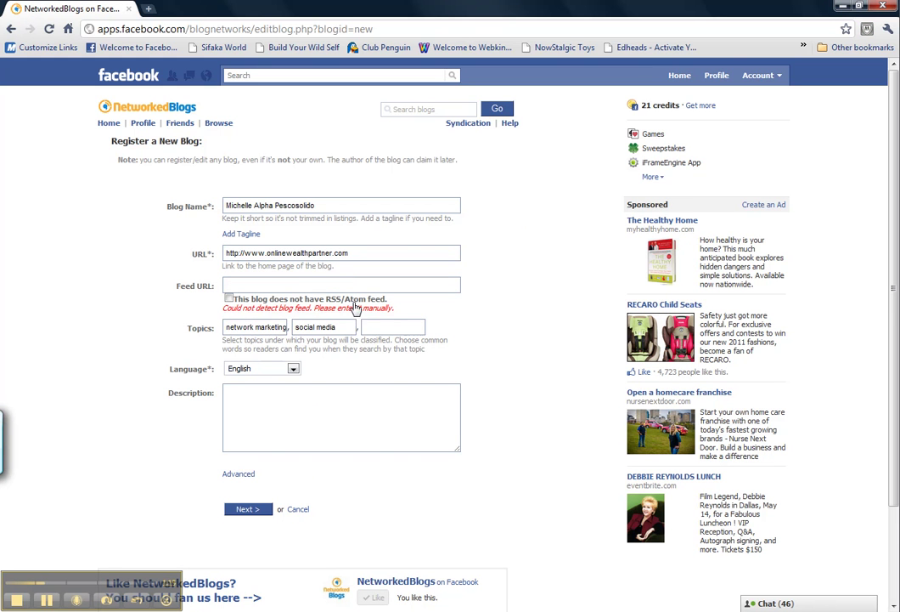
# Tick the 'This blog does not have RSS/Atom feed' checkbox
pyautogui.click(258, 303)
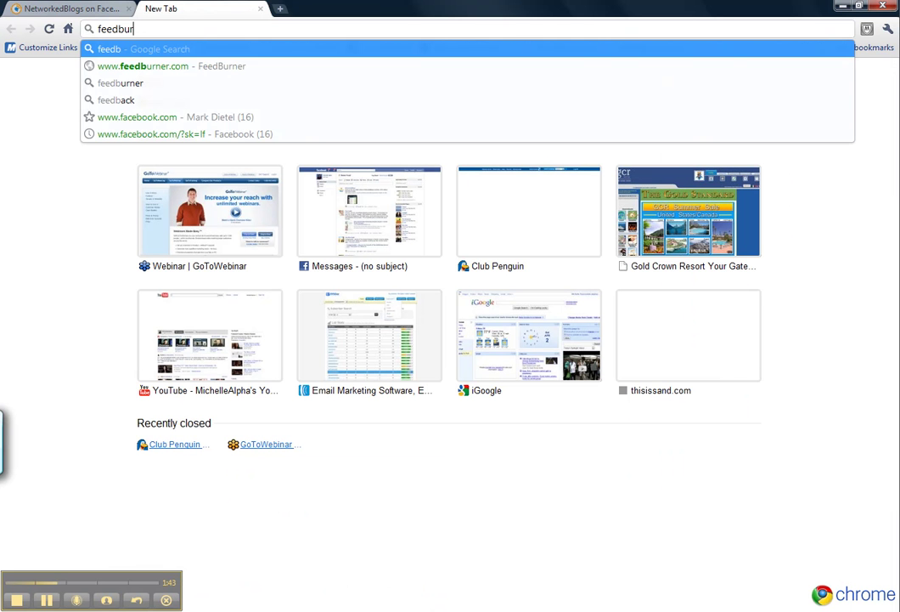
# Load feedburner.com, open its 'Claim your feeds now' page, then return to NetworkedBlogs
pyautogui.write('ner.com')
pyautogui.press('Return')
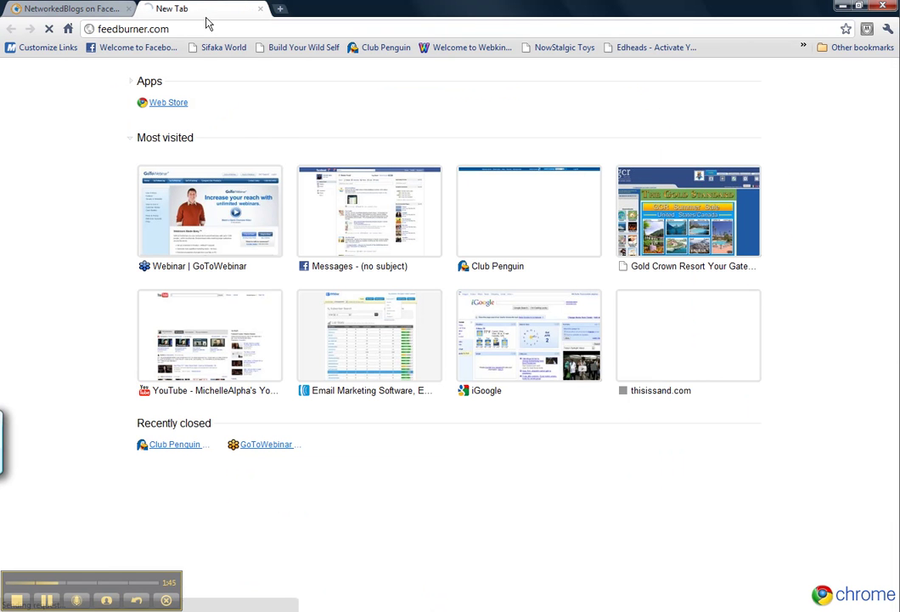
pyautogui.click(98, 209)
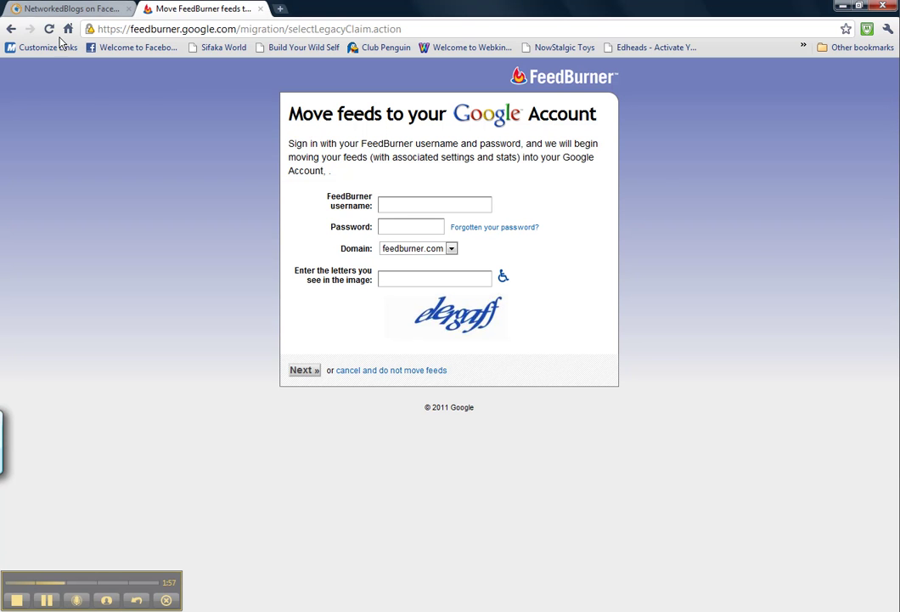
pyautogui.click(59, 10)
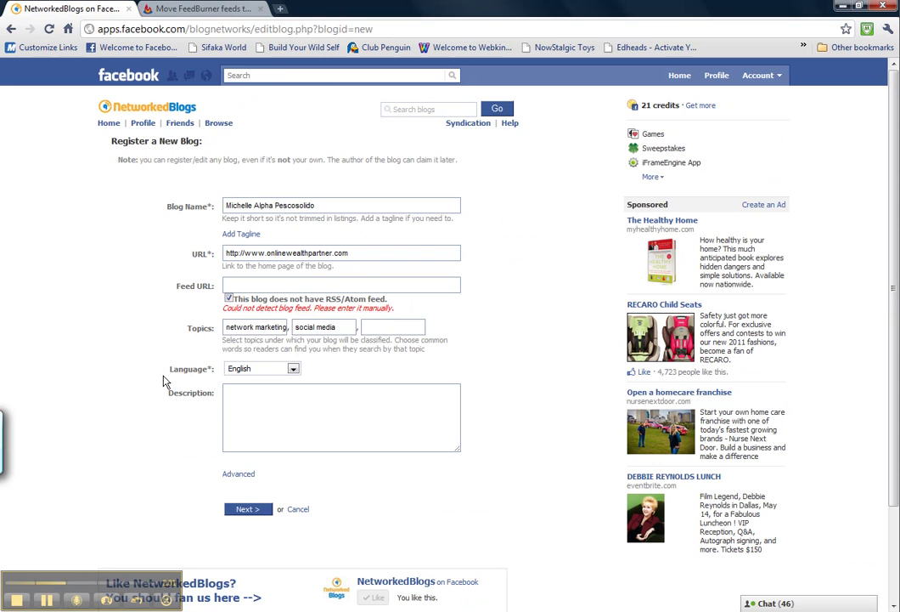
# Resubmit the registration, answer YES to authorship, and choose widget verification
pyautogui.click(244, 510)
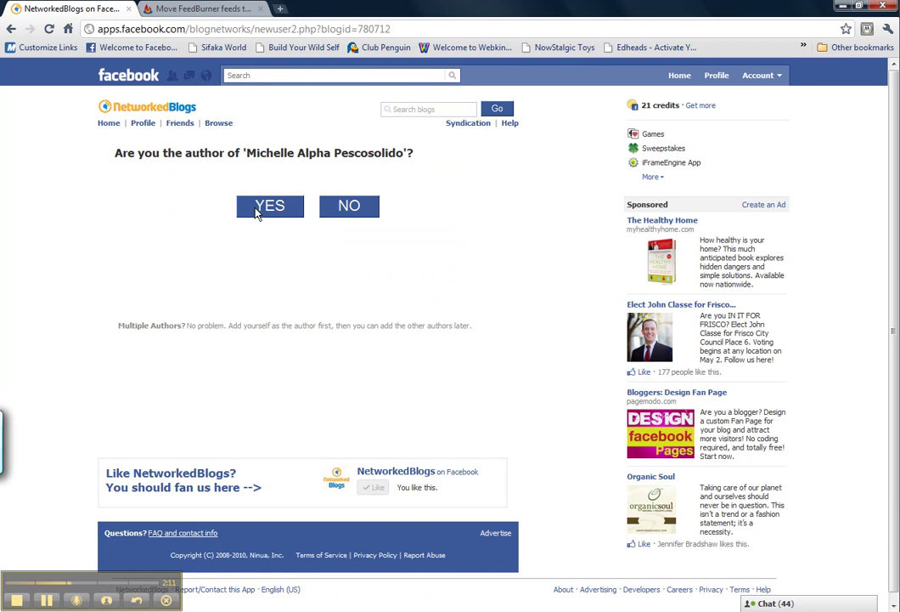
pyautogui.click(255, 209)
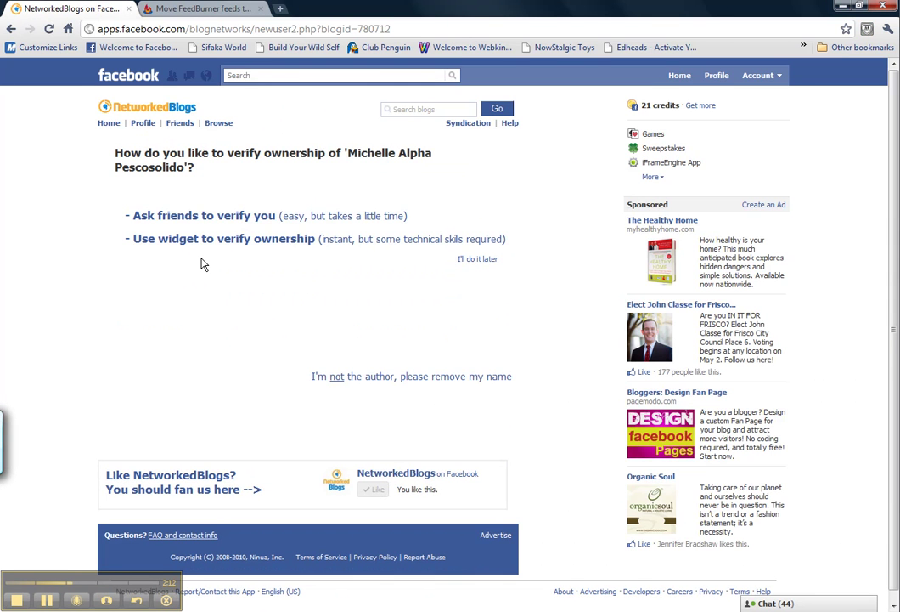
pyautogui.click(237, 242)
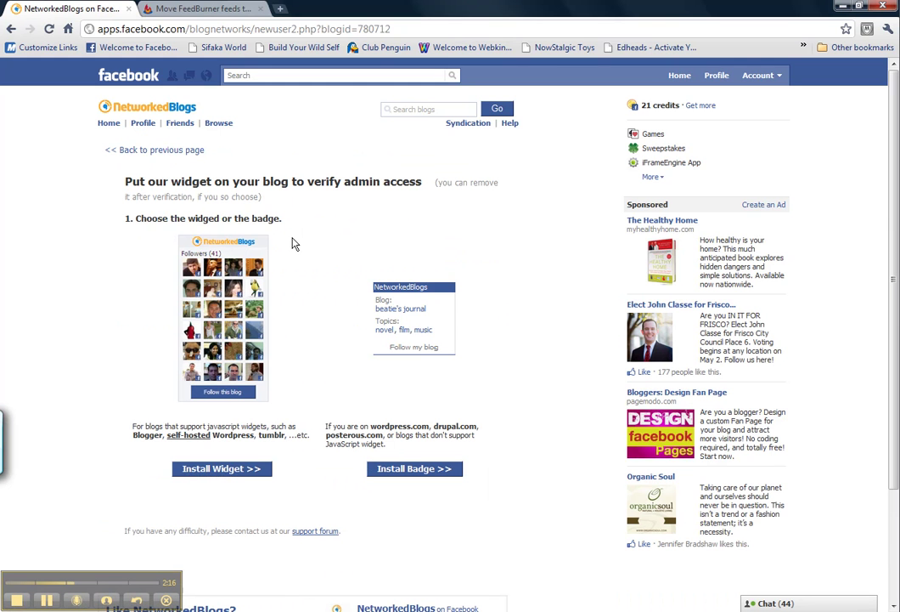
# Load onlinewealthpartner.com in the FeedBurner tab, then return to the NetworkedBlogs tab
pyautogui.click(204, 8)
pyautogui.click(241, 29)
pyautogui.write('onl')
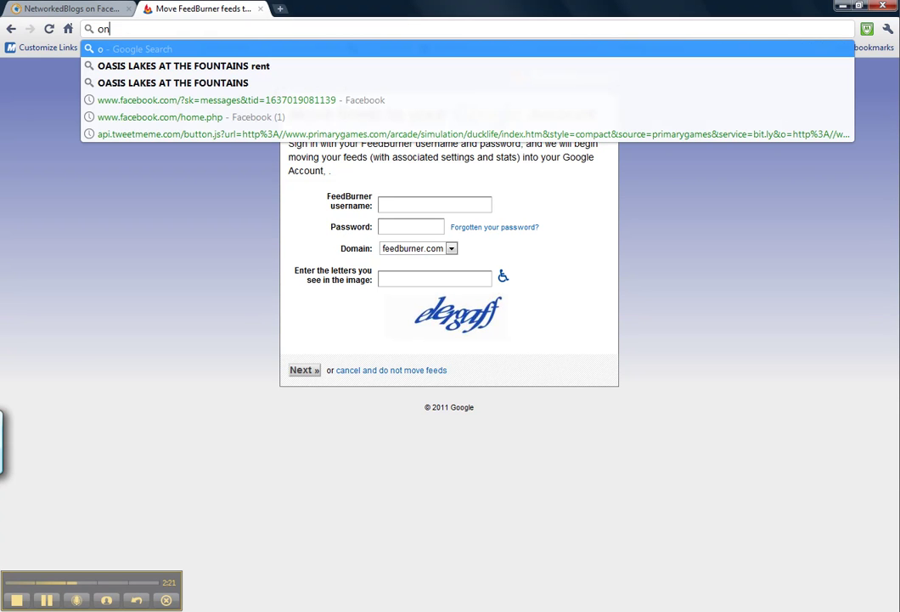
pyautogui.write('ineweal')
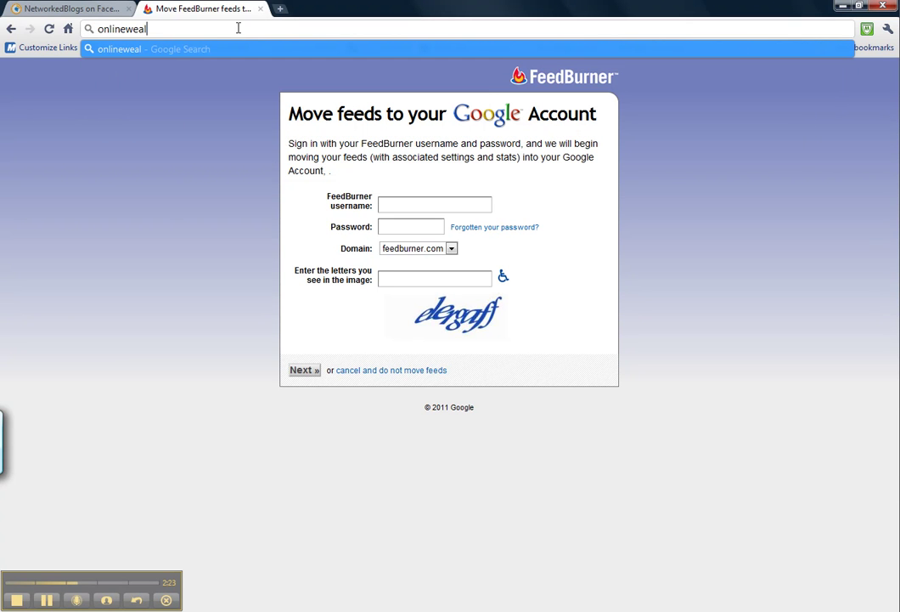
pyautogui.write('thpartner.com')
pyautogui.press('Return')
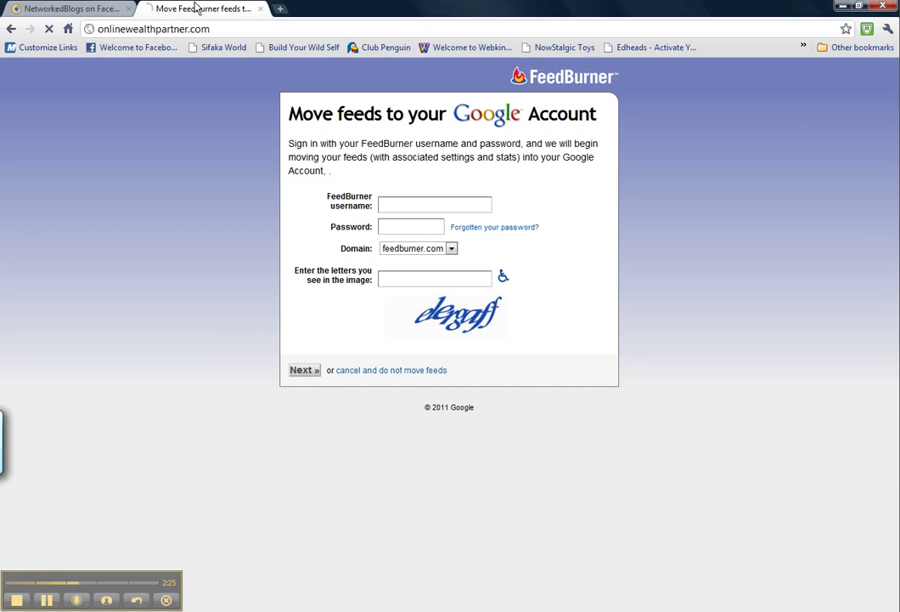
pyautogui.hotkey('ctrl', 'shift', 'Tab')
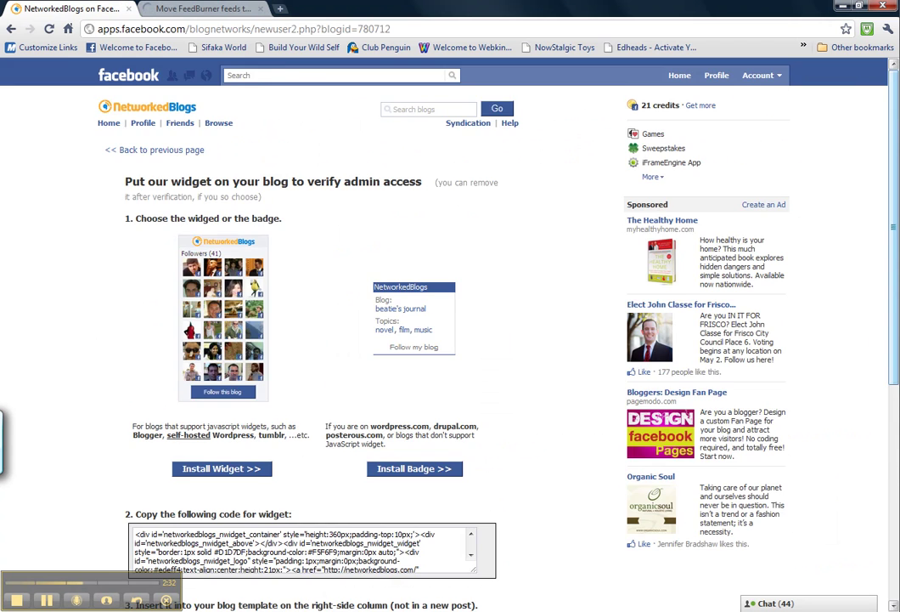
# Scroll to step 3 and show the 'Instructions for other blogs' guidance
pyautogui.scroll(-3, 892, 453)
pyautogui.scroll(-2, 892, 453)
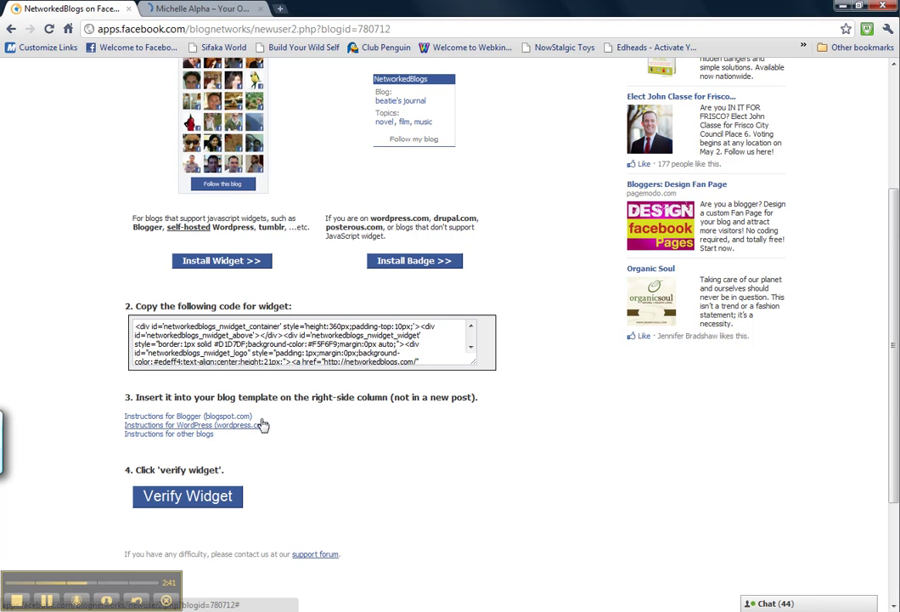
pyautogui.click(189, 435)
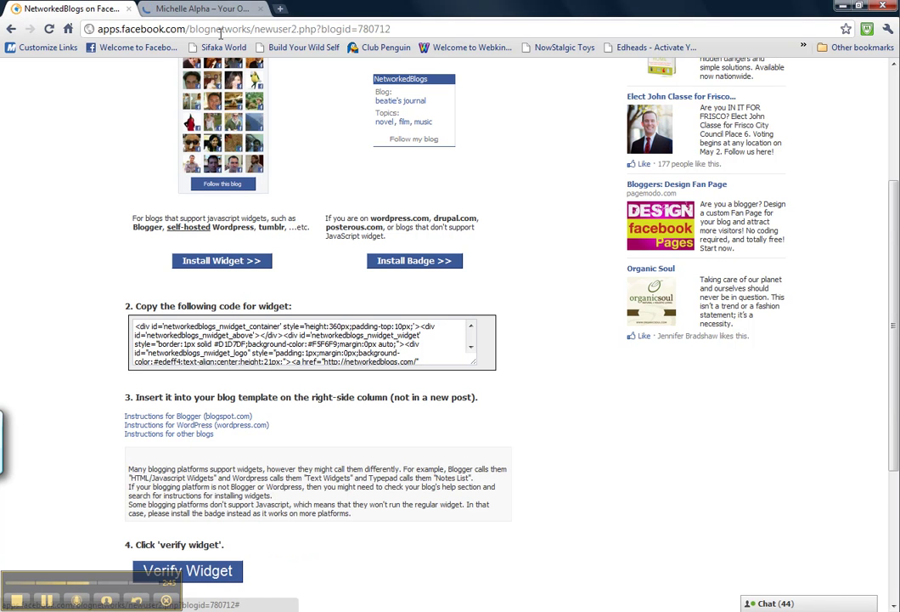
# Scroll the blog tab until the sidebar's NetworkedBlogs followers widget is visible
pyautogui.click(211, 9)
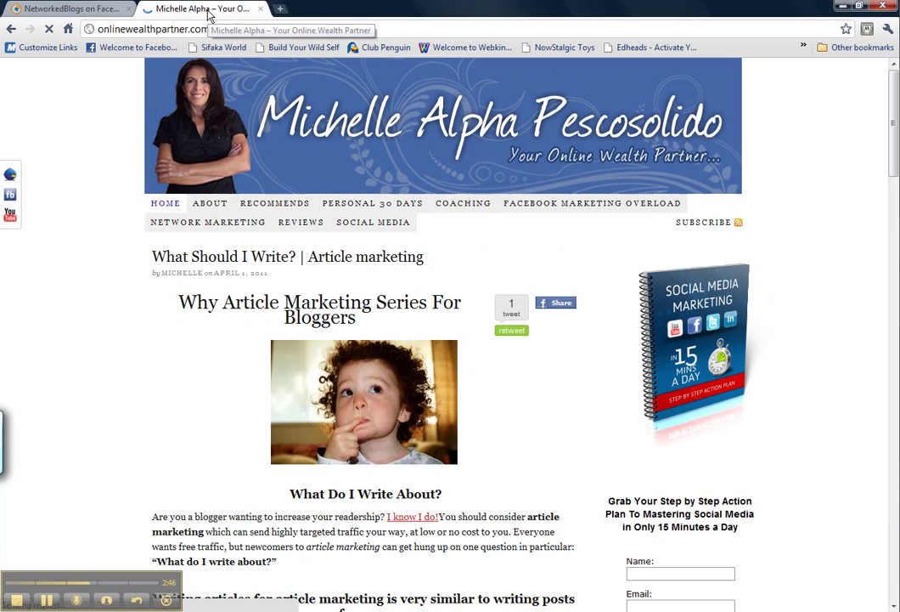
pyautogui.moveTo(894, 119); pyautogui.dragTo(895, 278)
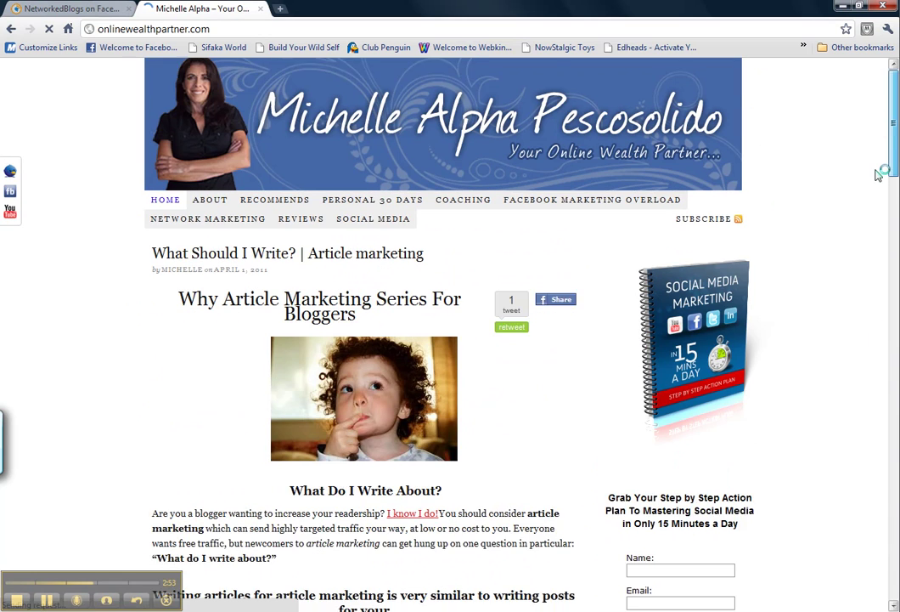
pyautogui.click(897, 189)
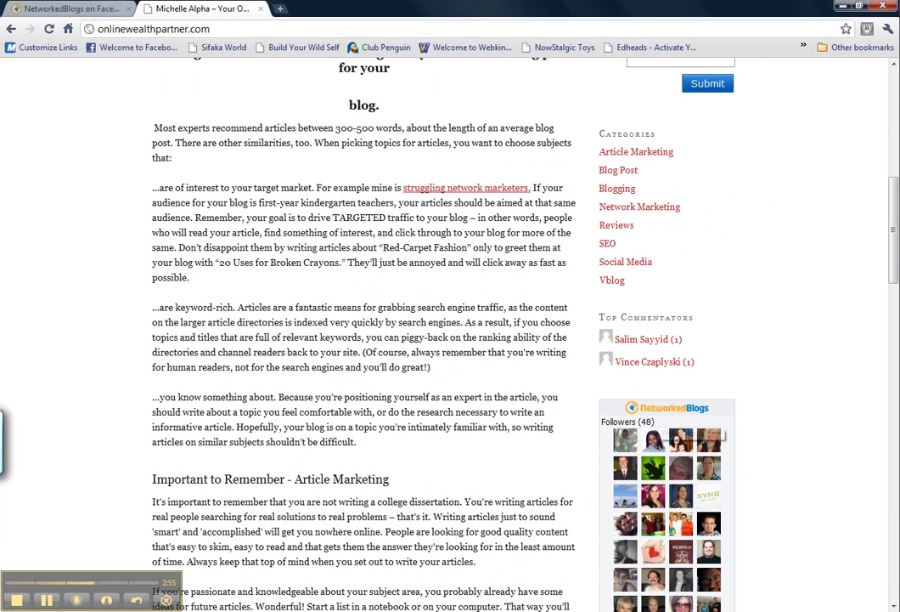
pyautogui.scroll(-2, 880, 303)
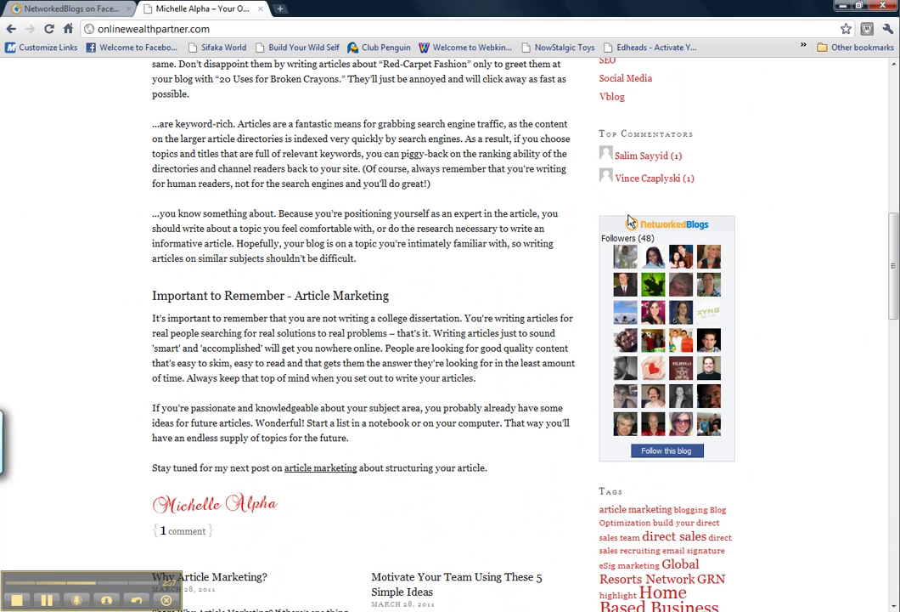
pyautogui.click(247, 28)
# Load onlinewealthpartner.com/wp-admin
pyautogui.click(247, 28)
pyautogui.write('/wp')
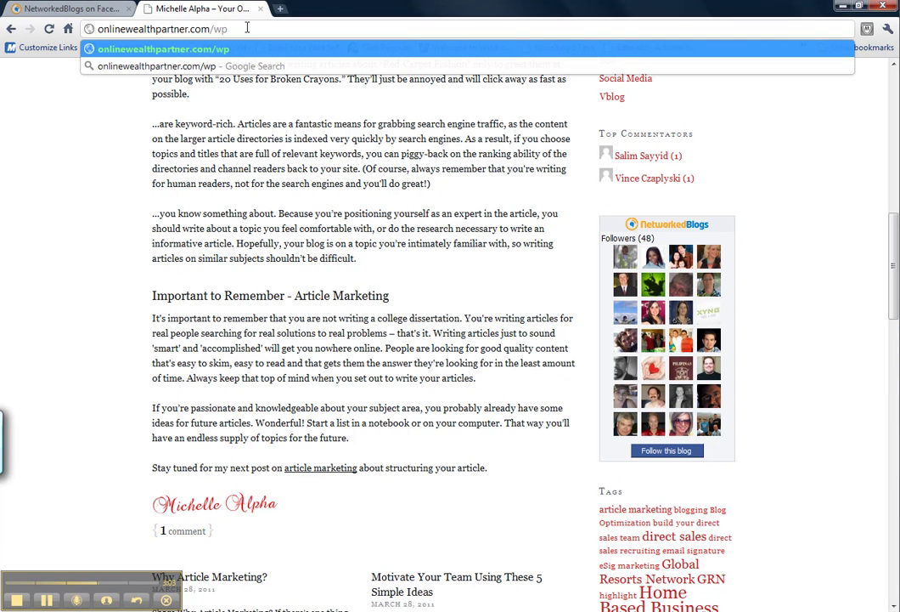
pyautogui.write('-a')
pyautogui.write('dmin')
pyautogui.press('Return')
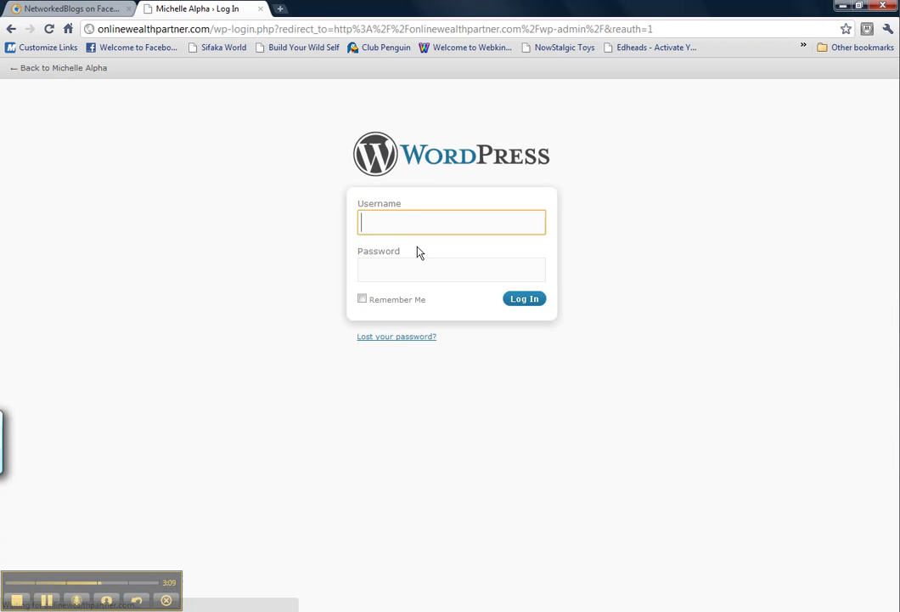
pyautogui.write('malpha')
pyautogui.press('Tab')
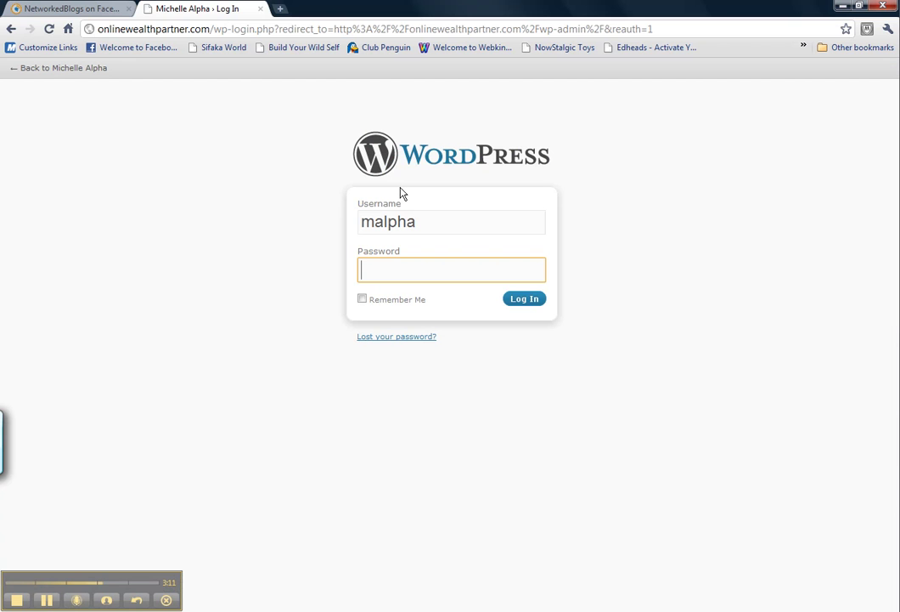
pyautogui.write('•••••')
pyautogui.write('•••••')
pyautogui.press('Return')
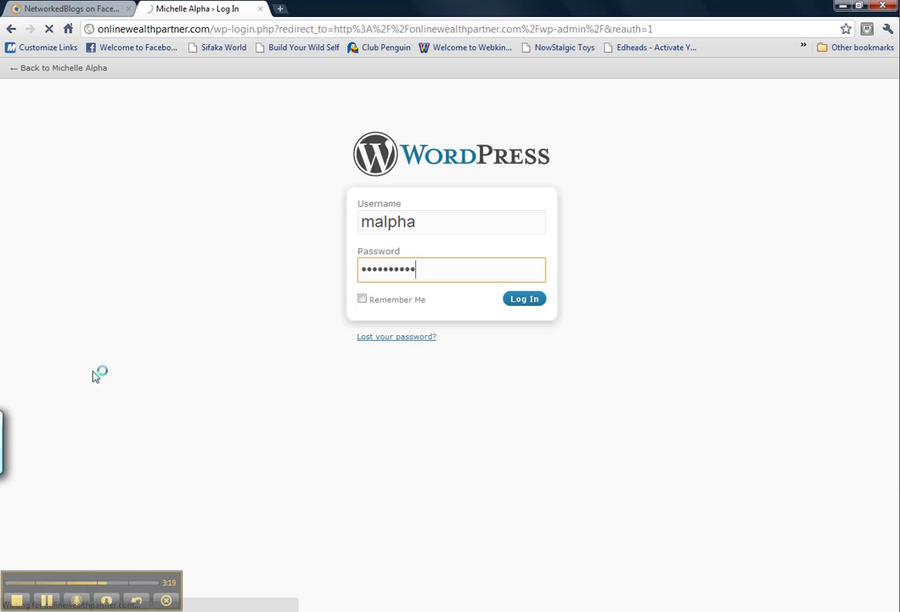
pyautogui.click(82, 10)
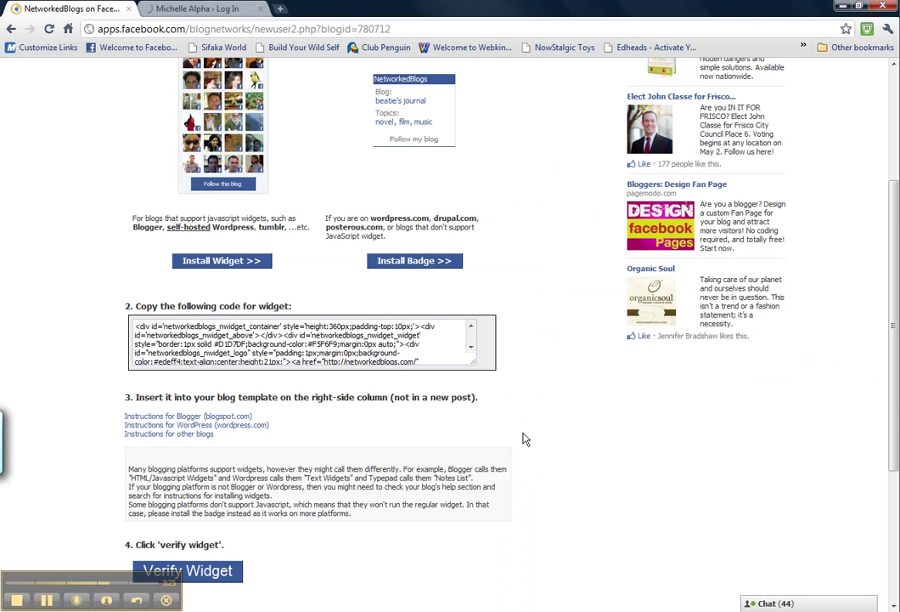
pyautogui.scroll(-3, 174, 342)
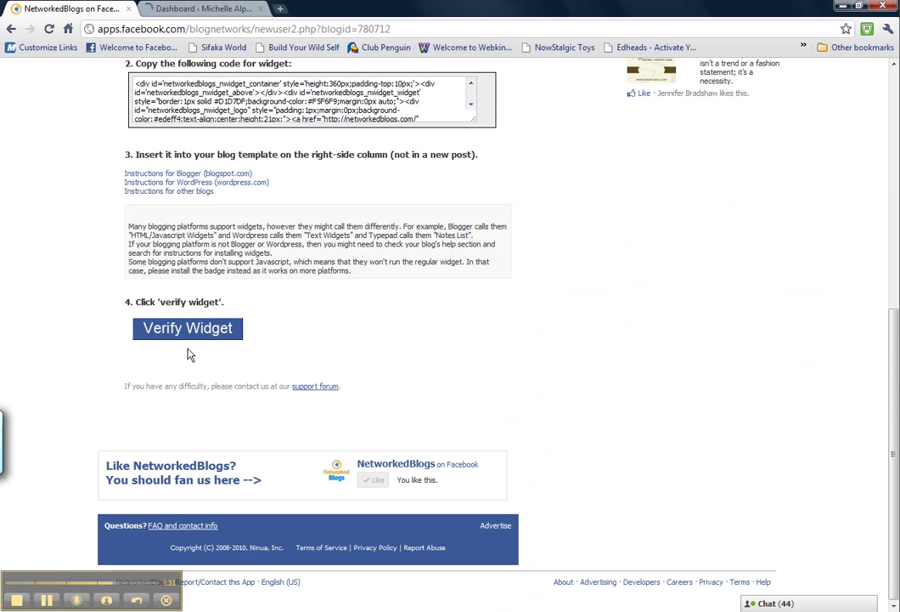
pyautogui.click(189, 12)
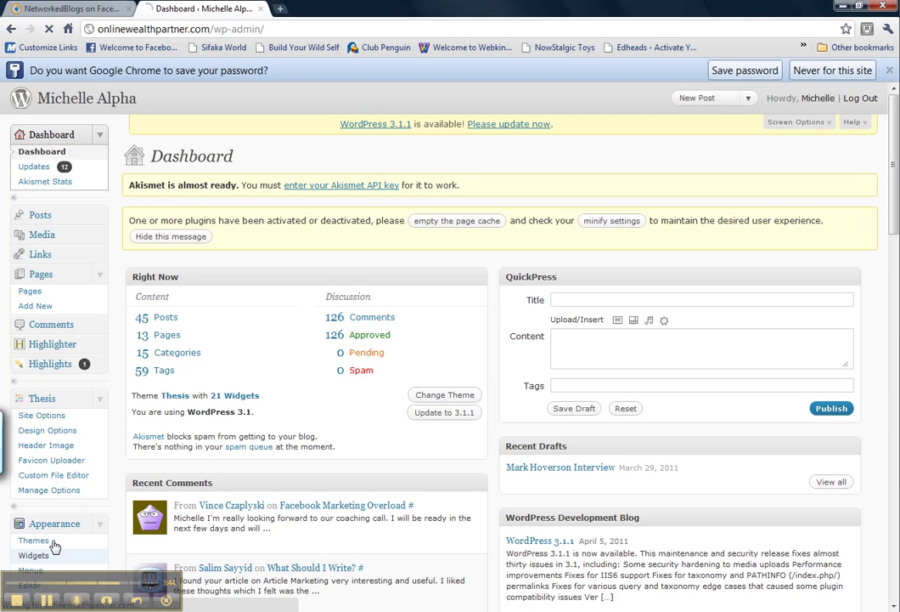
# Drag a Text widget into Sidebar 1 and expand four Text widgets to view their HTML
pyautogui.scroll(-2, 509, 425)
pyautogui.scroll(-1, 633, 395)
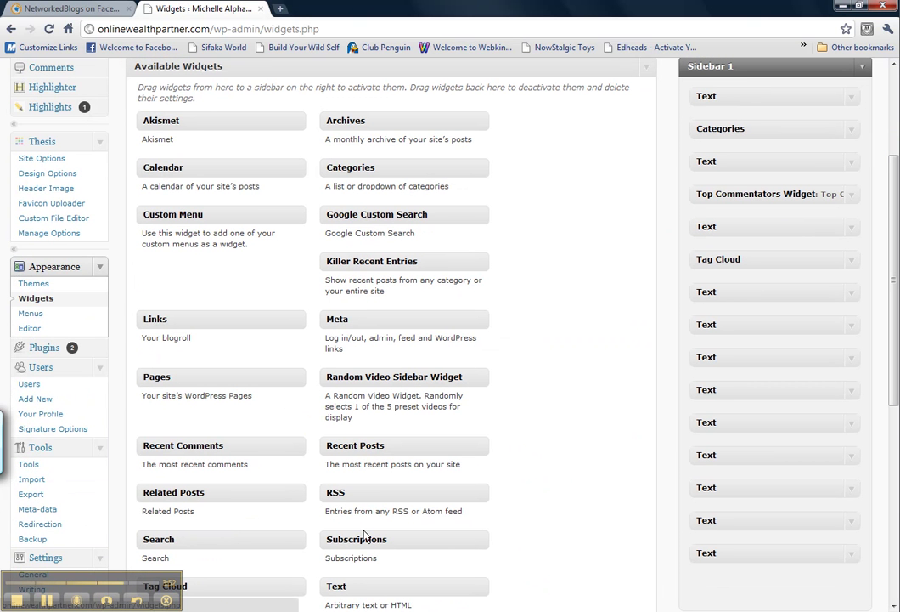
pyautogui.moveTo(336, 585); pyautogui.dragTo(328, 583)
pyautogui.click(853, 359)
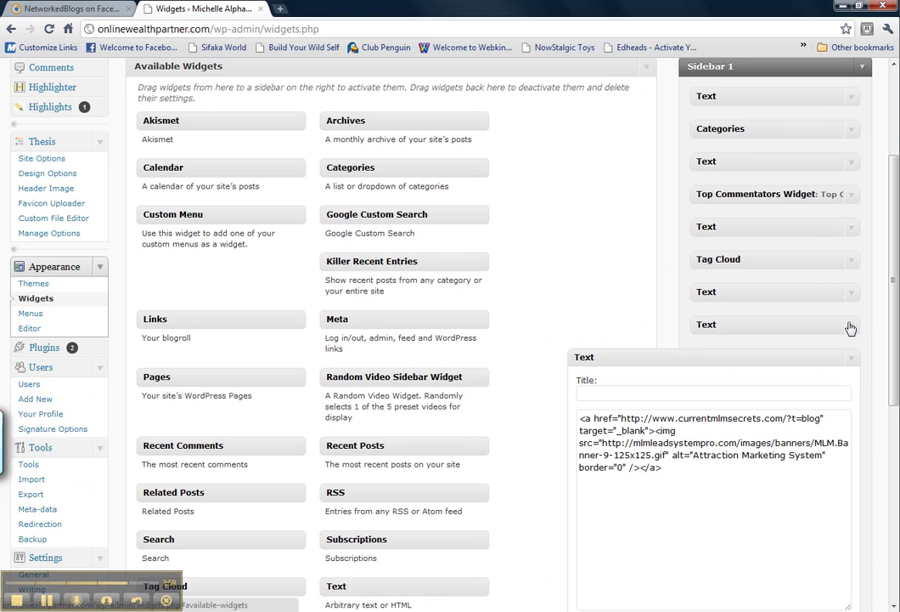
pyautogui.click(850, 328)
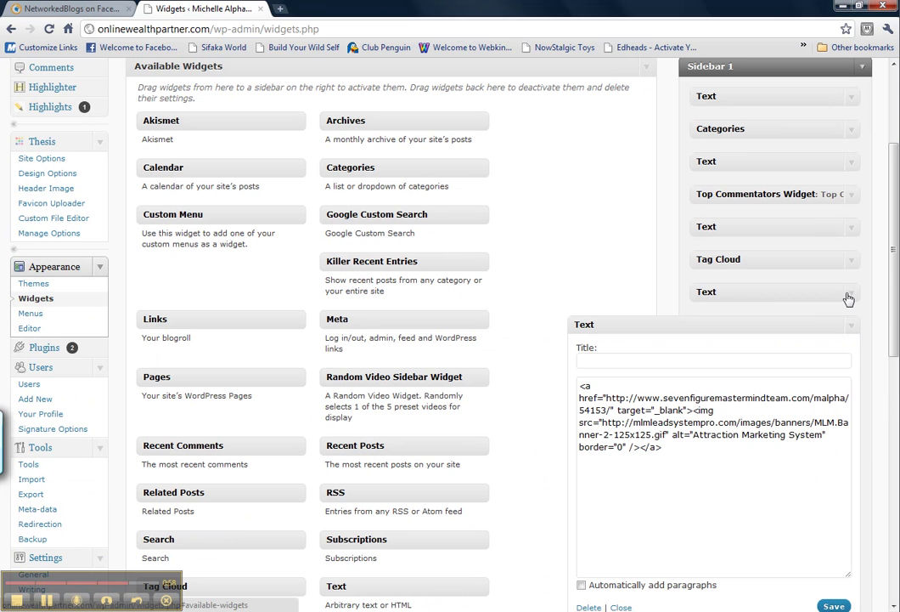
pyautogui.click(849, 293)
pyautogui.scroll(-15, 894, 286)
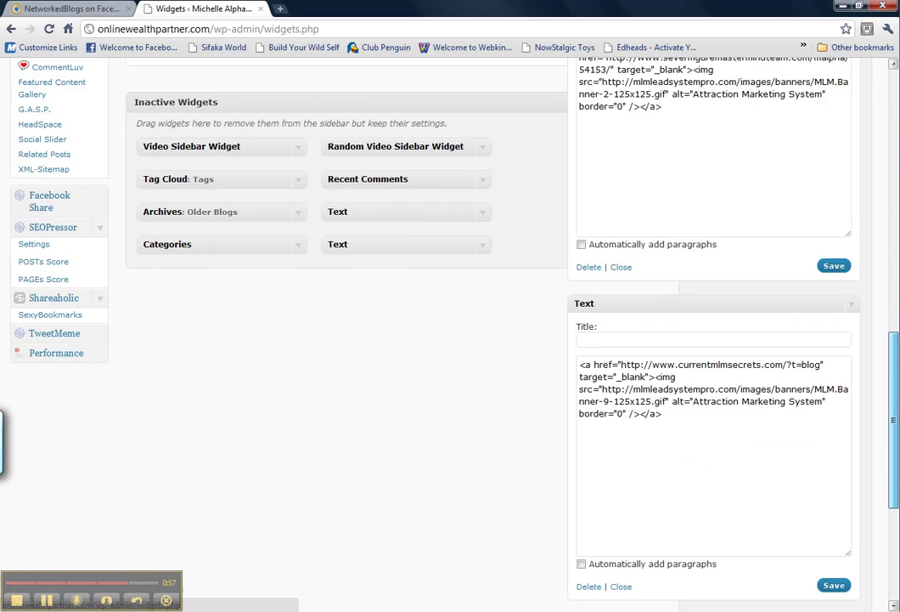
pyautogui.scroll(-2, 875, 340)
pyautogui.scroll(-3, 858, 365)
pyautogui.click(851, 380)
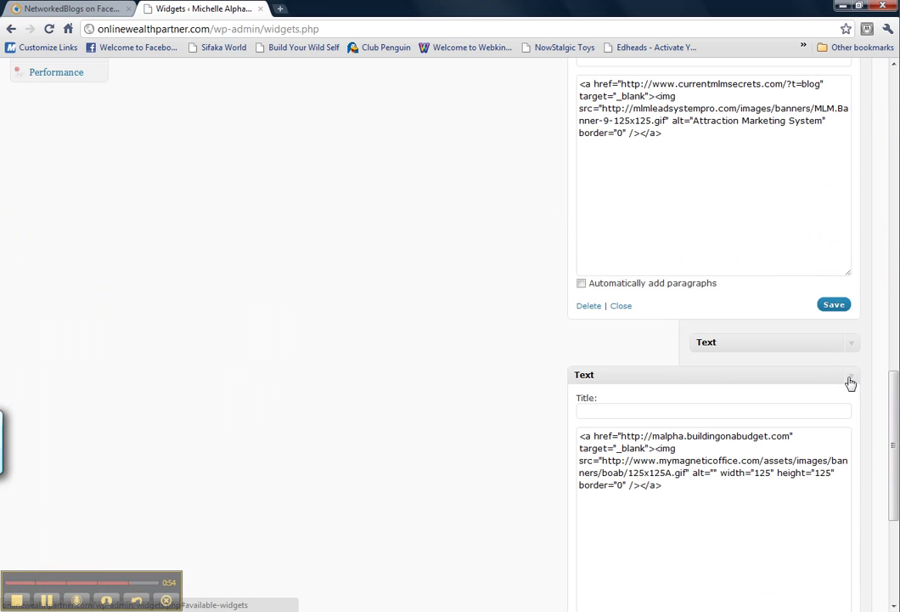
# Return from the widget verification page to the NetworkedBlogs Home news feed and skim it
pyautogui.click(78, 10)
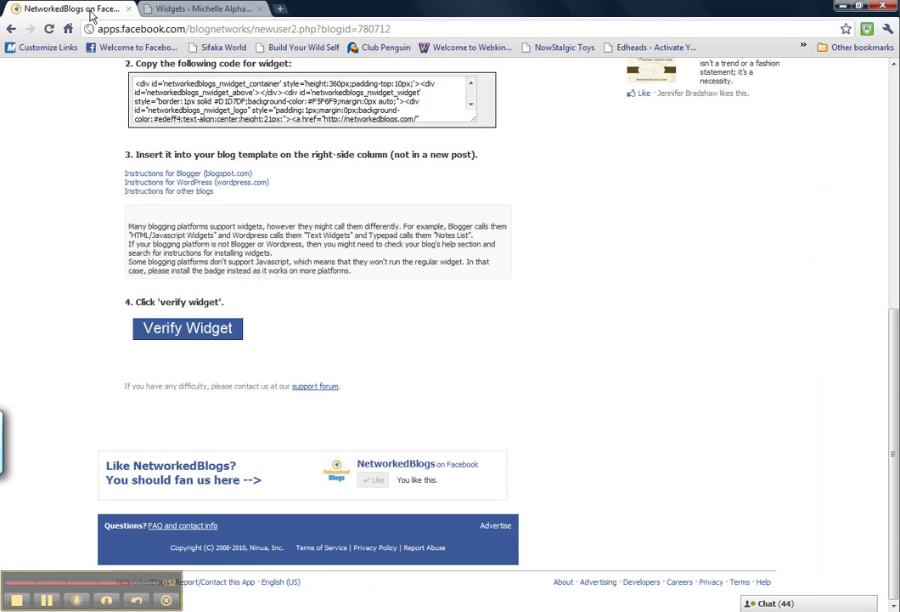
pyautogui.scroll(5, 724, 395)
pyautogui.scroll(1, 724, 395)
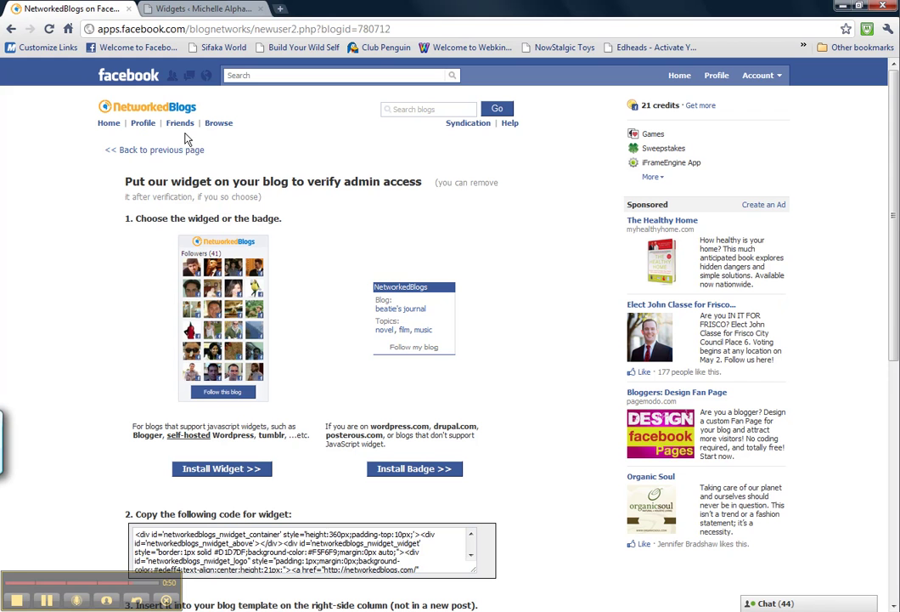
pyautogui.click(108, 123)
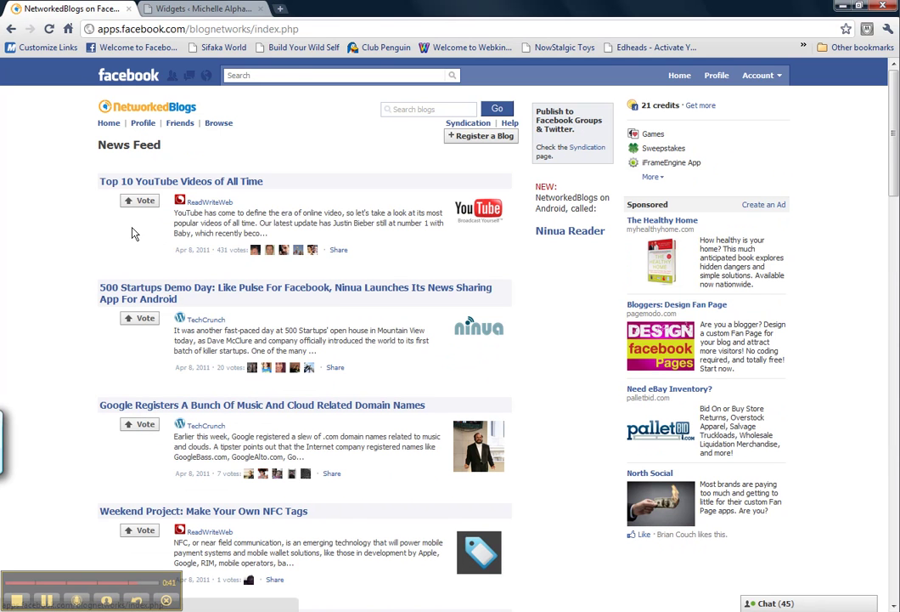
pyautogui.scroll(-5, 208, 338)
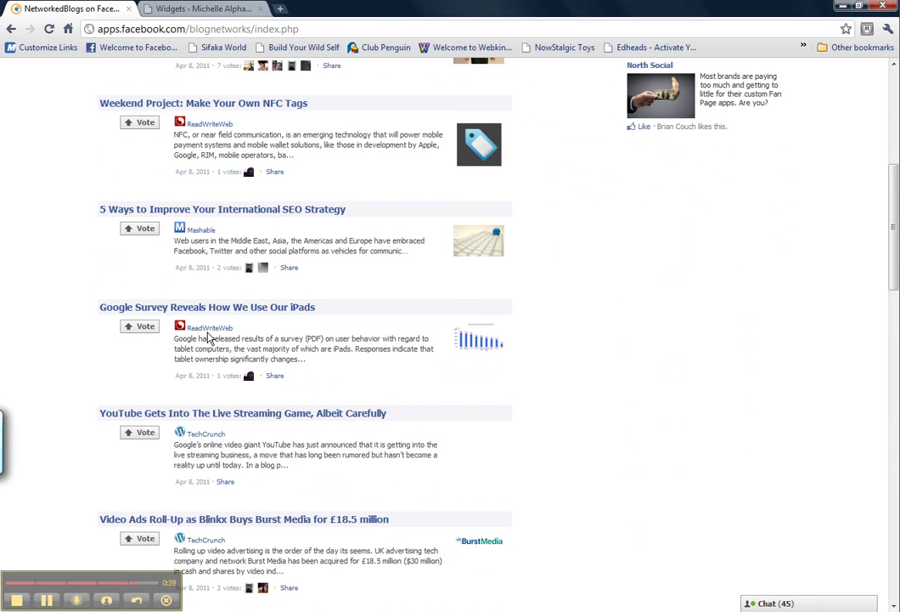
pyautogui.scroll(-4, 208, 338)
pyautogui.scroll(9, 255, 316)
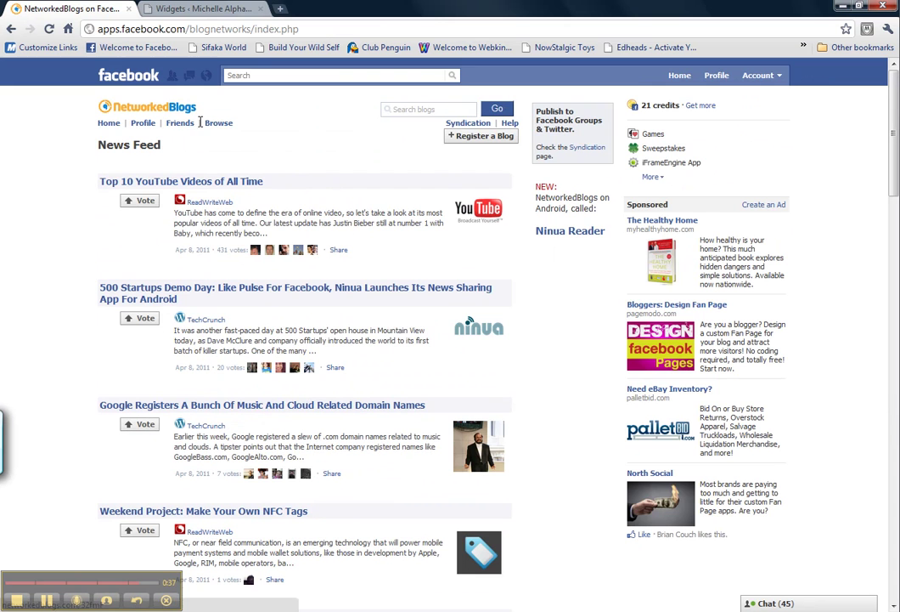
# Browse the Friends Blogs page, checking which friends' blogs are already followed
pyautogui.click(180, 123)
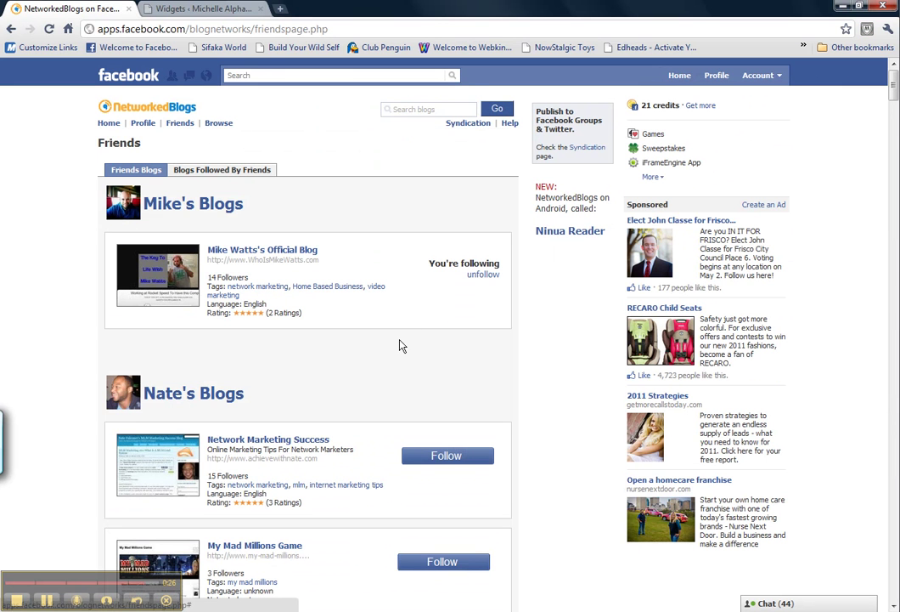
pyautogui.scroll(-5, 403, 346)
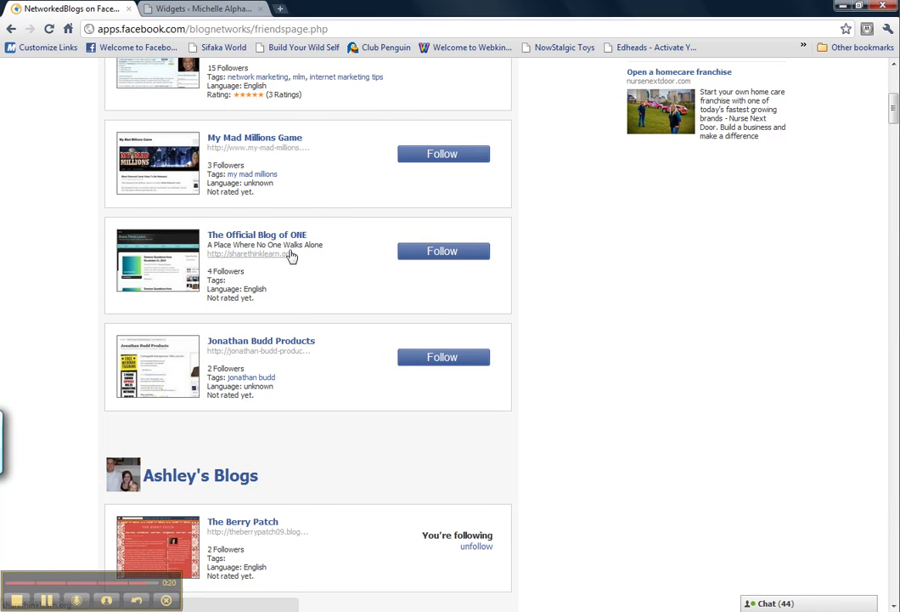
pyautogui.scroll(5, 292, 255)
pyautogui.scroll(-5, 422, 380)
pyautogui.scroll(-5, 419, 384)
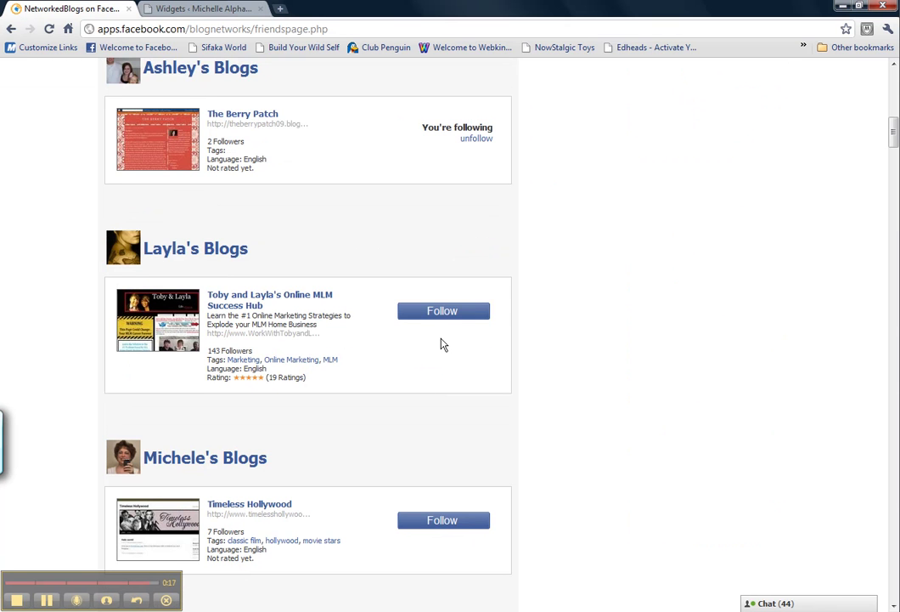
pyautogui.scroll(10, 291, 318)
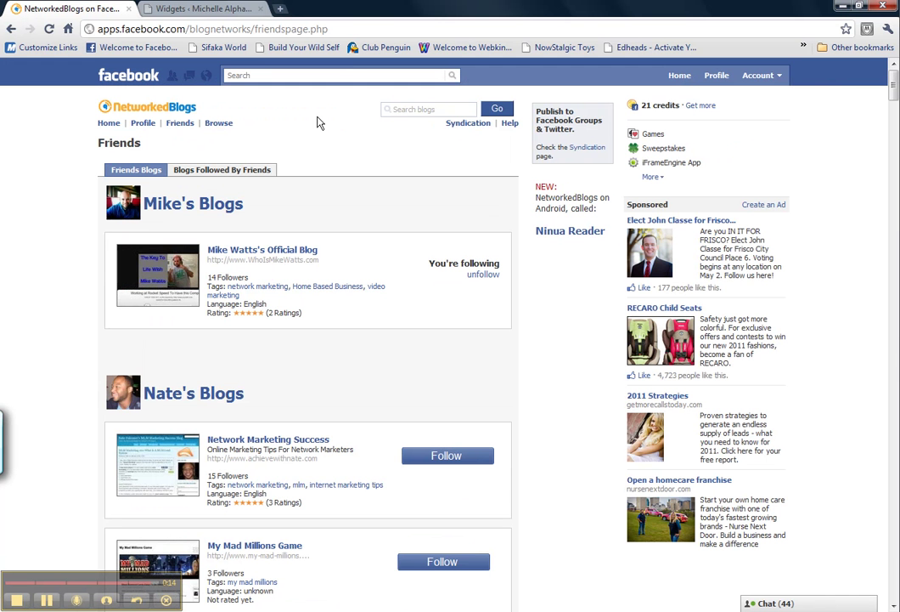